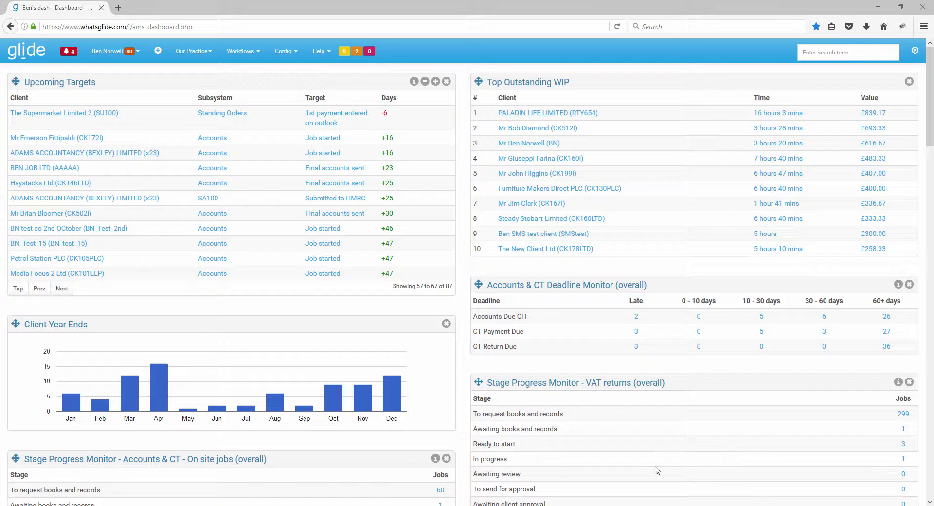
Open the Haystacks Ltd client record and set its P11D system to Active.
left_click(59, 184)
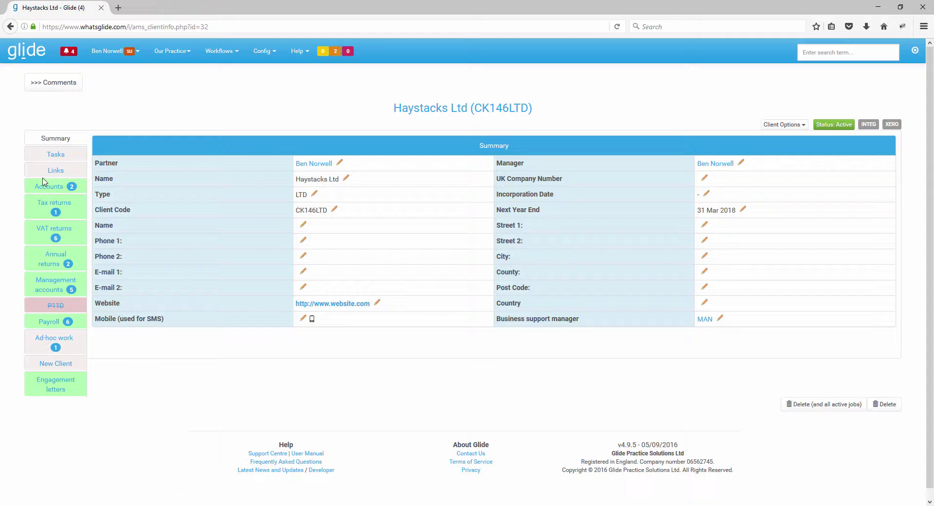
left_click(59, 257)
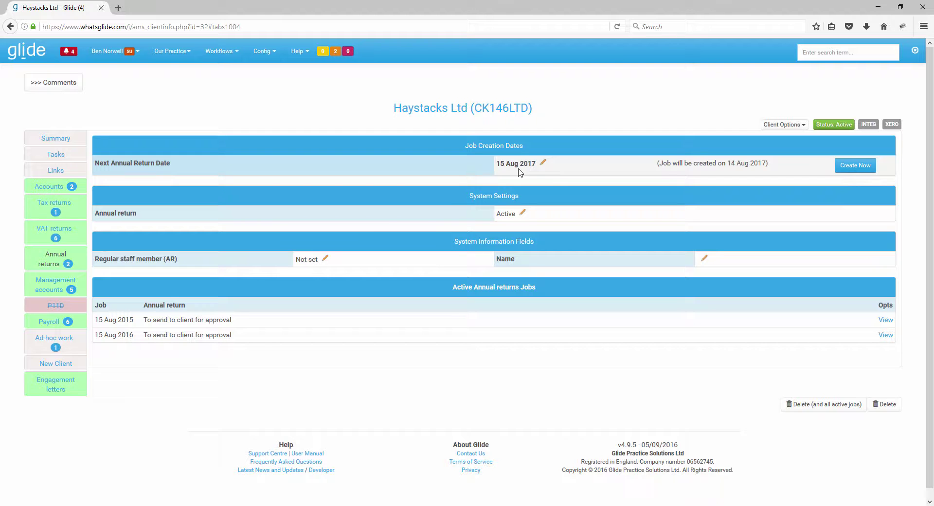
left_click(57, 307)
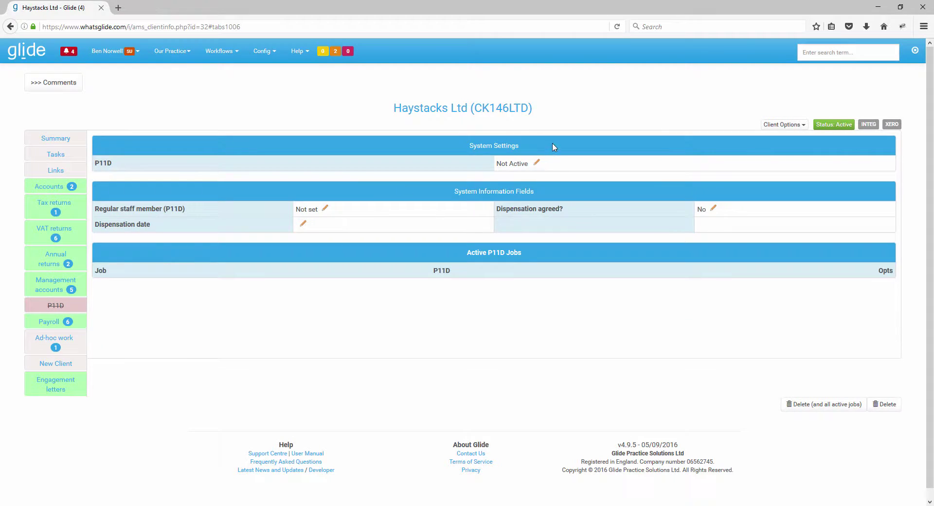
left_click(535, 164)
left_click(482, 107)
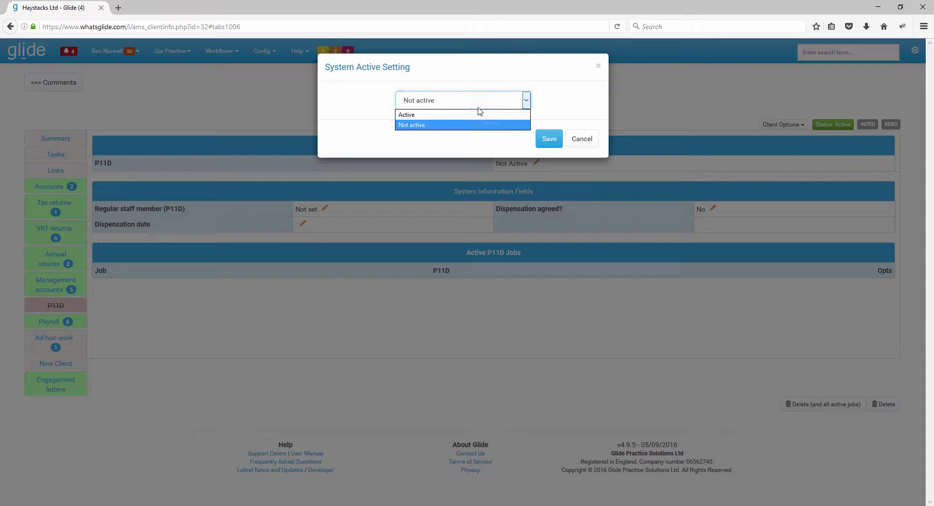
left_click(469, 125)
left_click(471, 107)
left_click(489, 116)
left_click(547, 139)
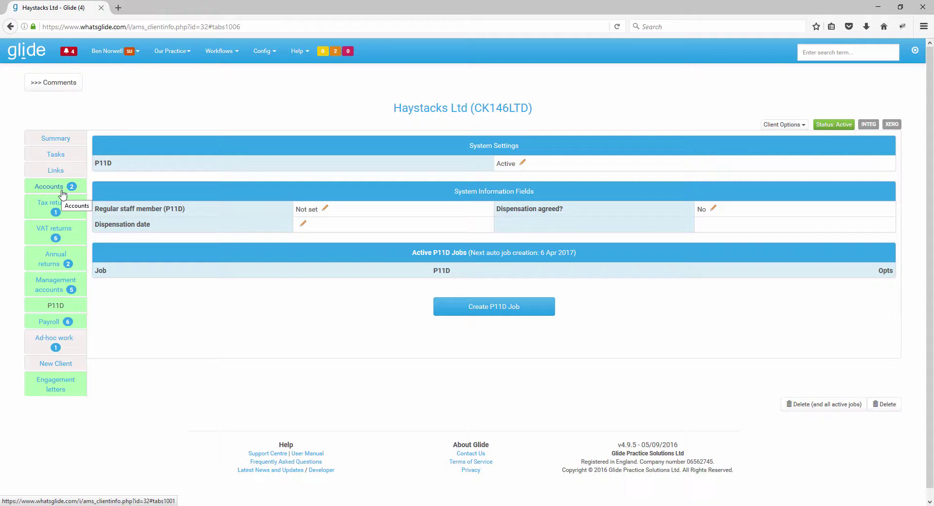
Open the VAT returns system in the workflow systems editor and show its sub-systems.
left_click(265, 51)
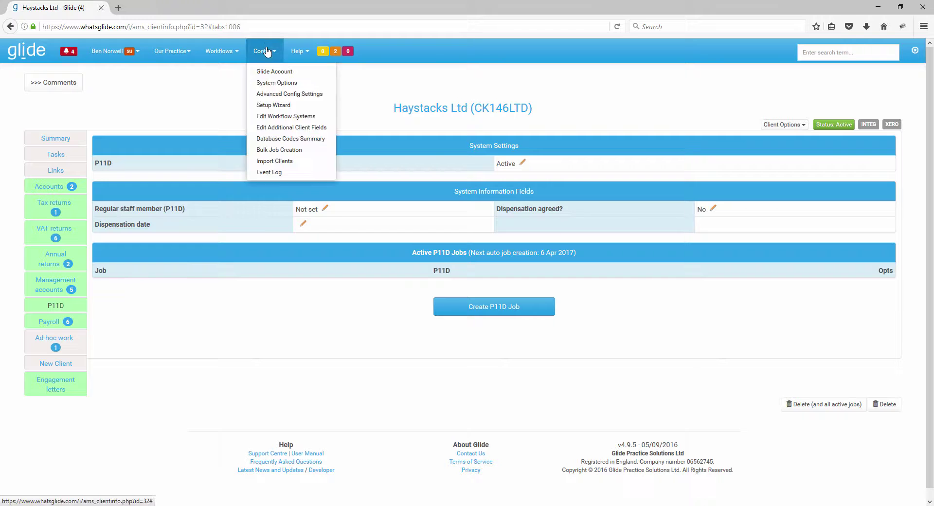
left_click(282, 106)
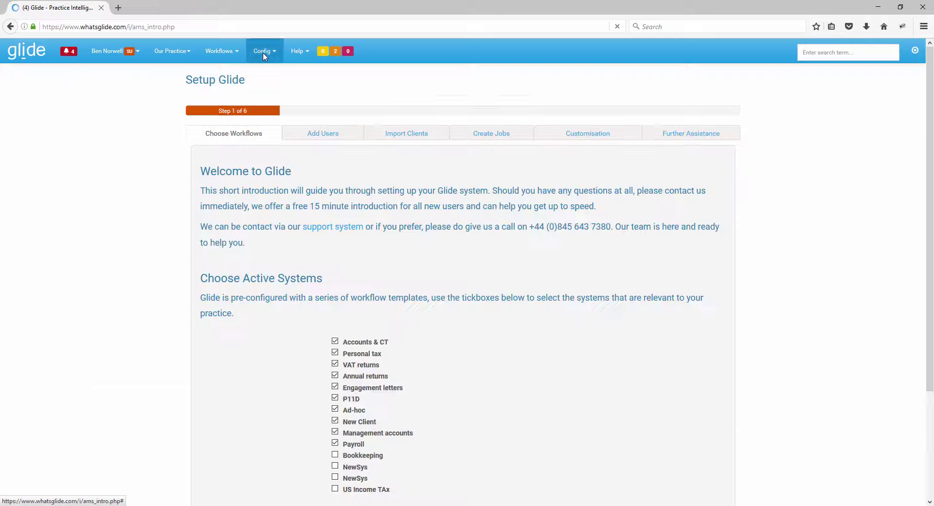
left_click(264, 54)
left_click(279, 118)
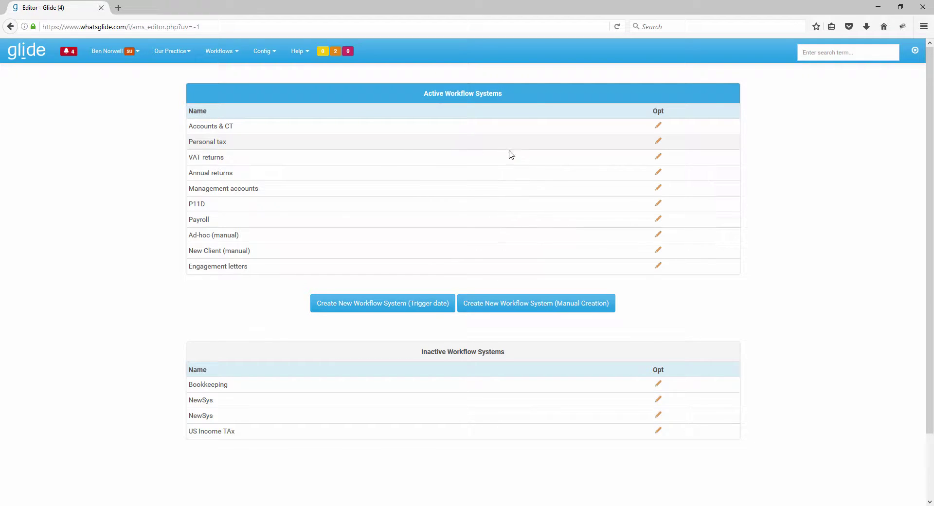
left_click(657, 156)
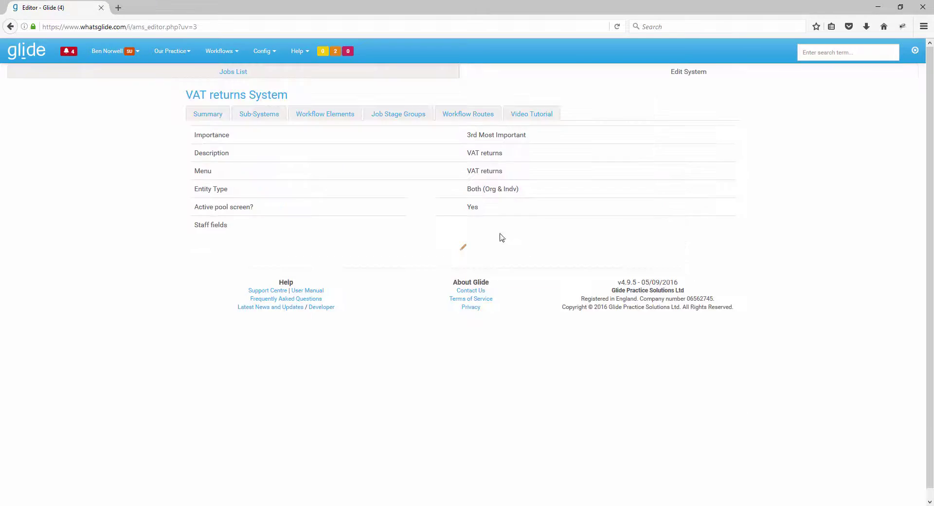
left_click(270, 121)
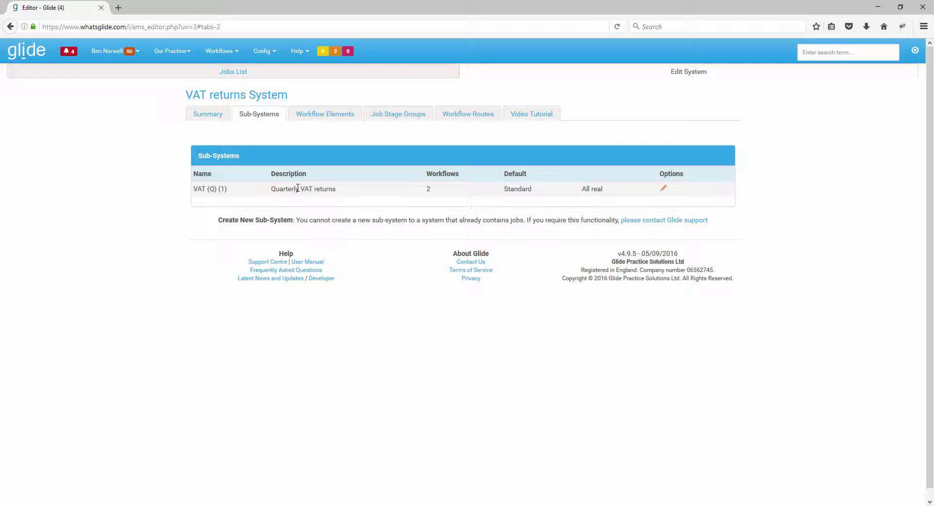
Set the default status of the VAT (Q) sub-system to active for all clients and save.
left_click(663, 189)
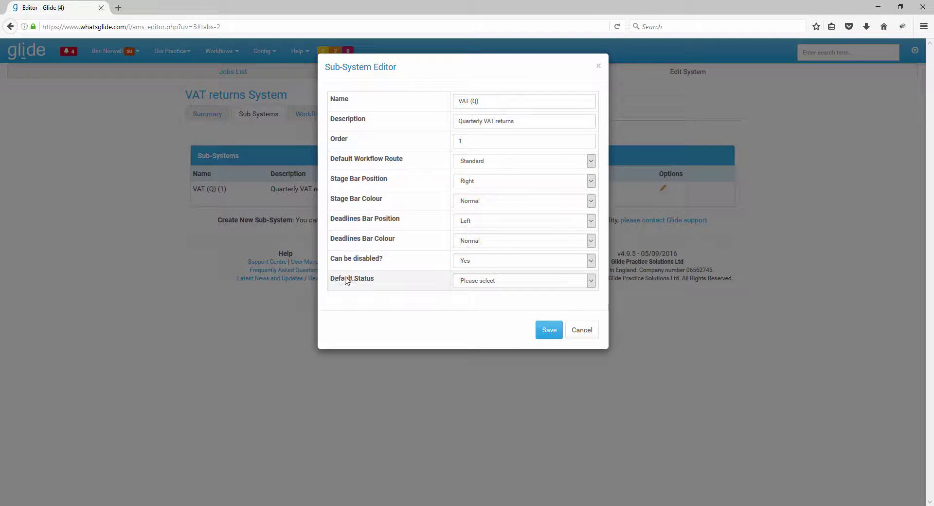
left_click_drag(346, 280, 378, 280)
left_click(384, 280)
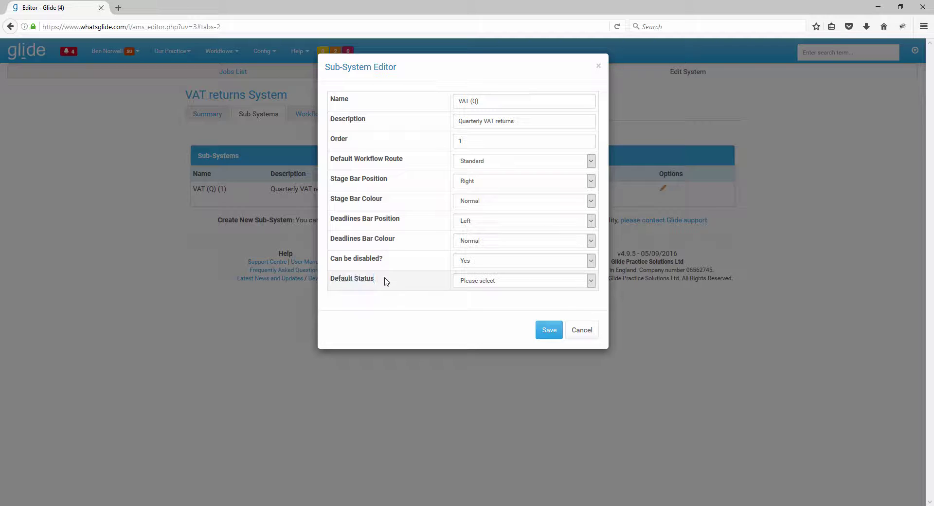
left_click(485, 281)
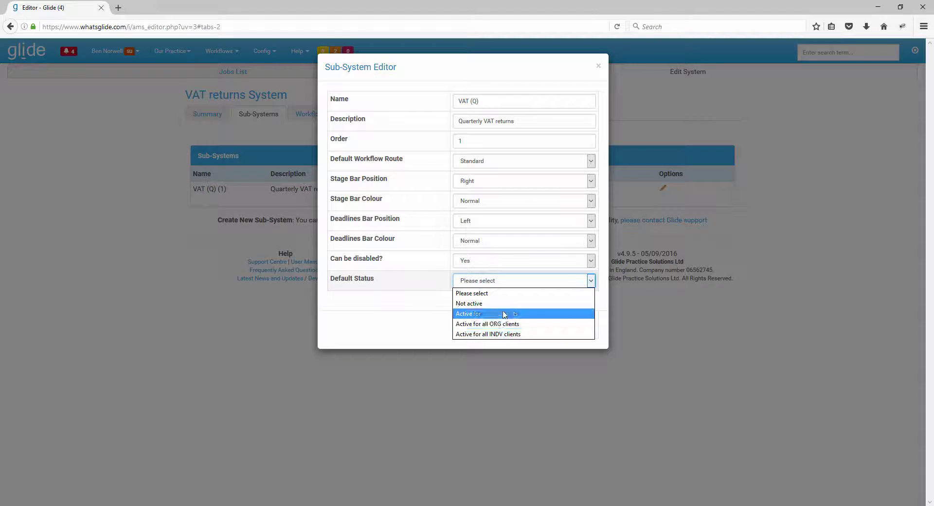
left_click(507, 314)
left_click(549, 330)
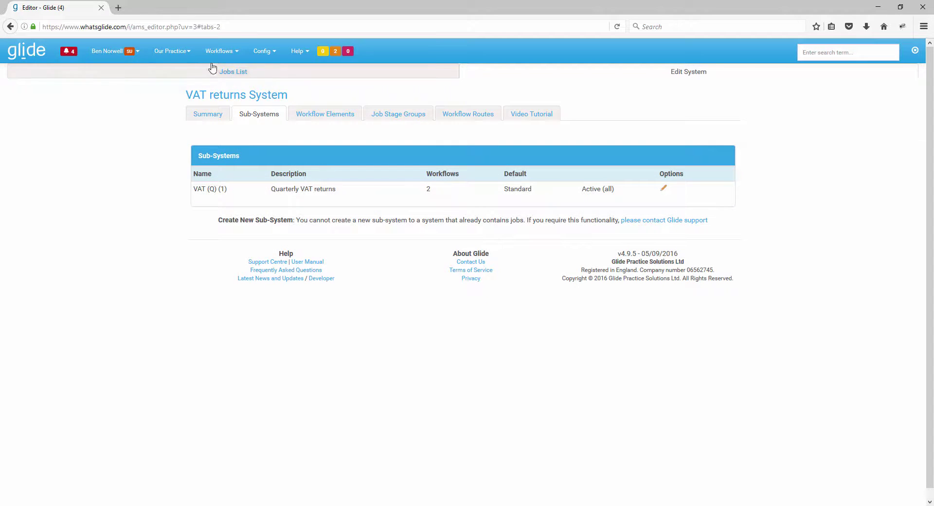
Open an individual client's record from the practice's client list and set its P11D system to Active.
left_click(181, 56)
left_click(171, 71)
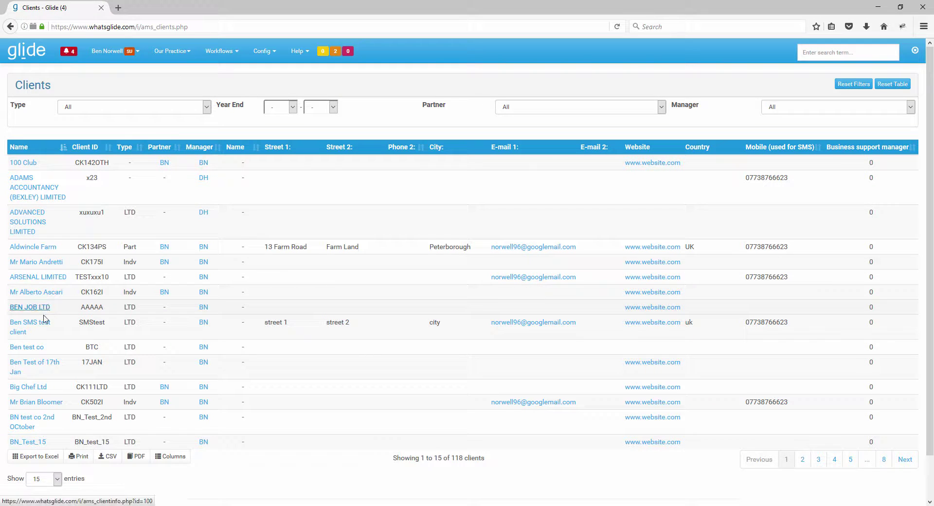
left_click(46, 402)
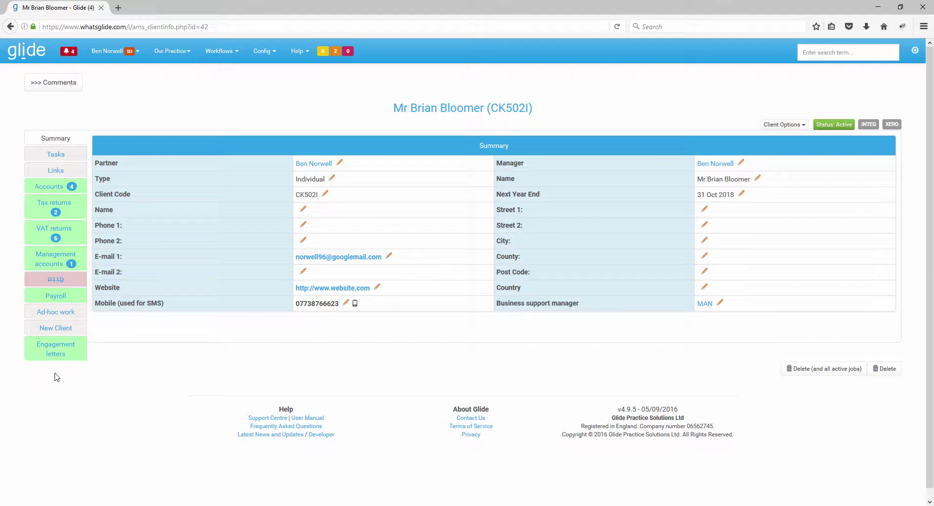
left_click(63, 281)
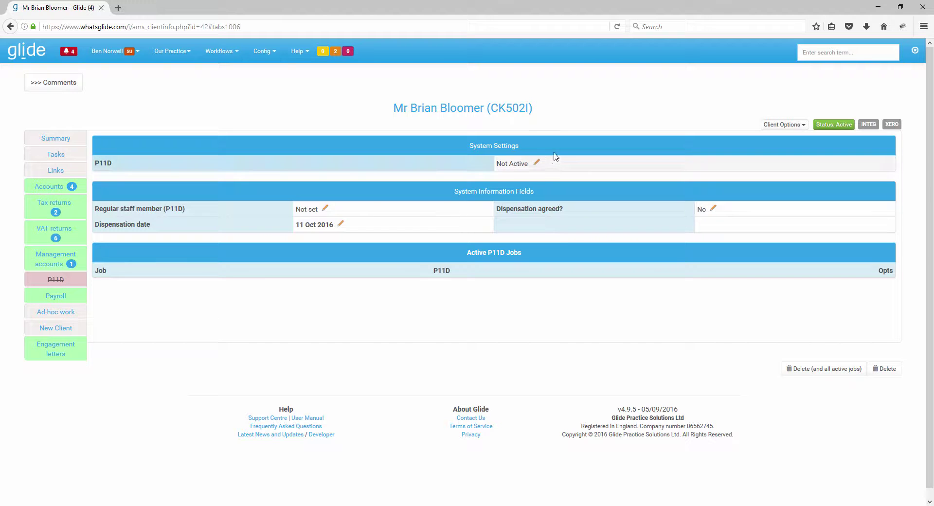
left_click(536, 162)
left_click(464, 100)
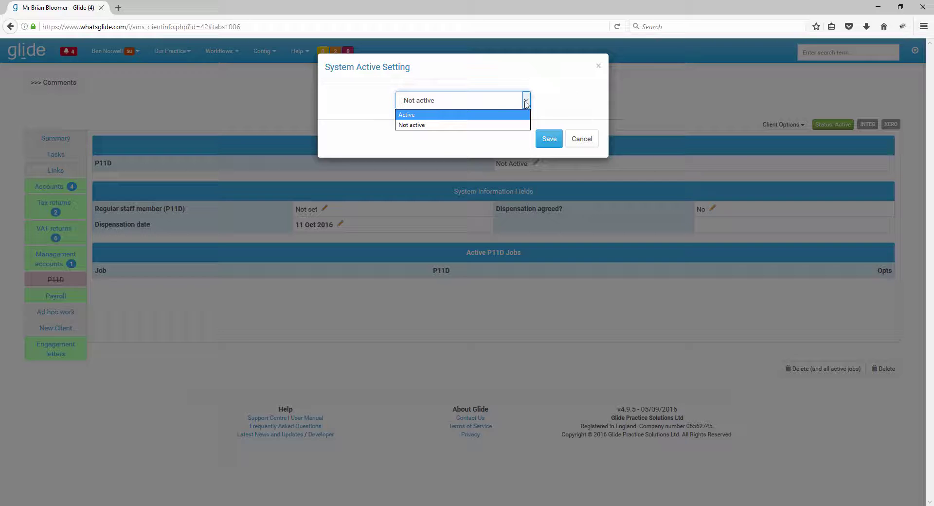
left_click(449, 116)
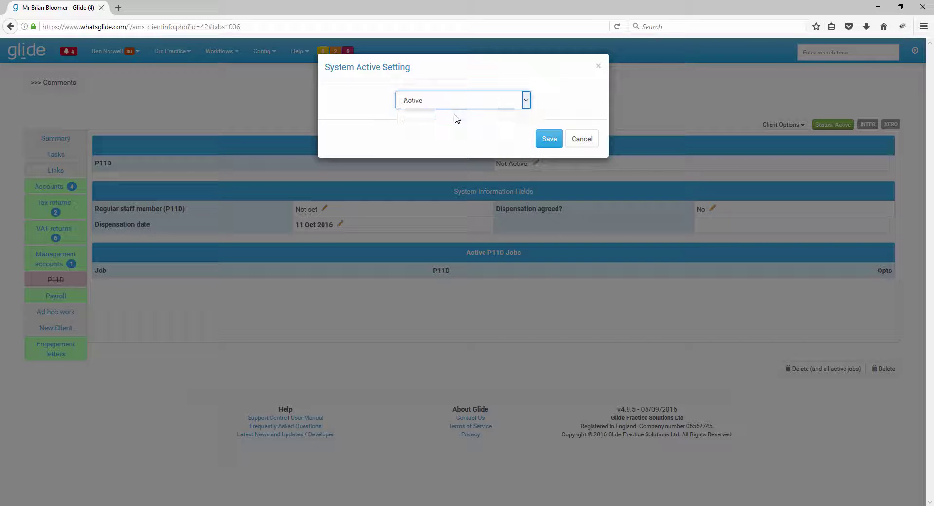
left_click(548, 139)
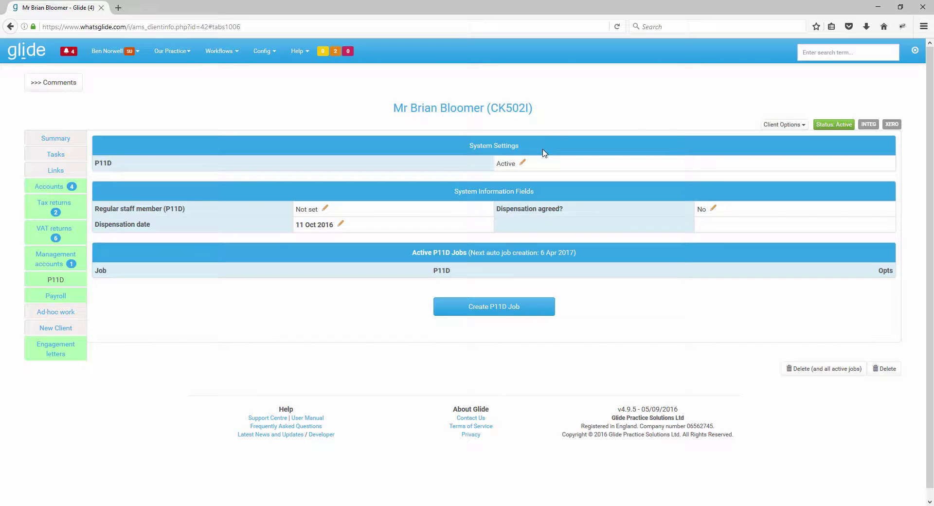
Set the individual client's P11D system back to Not active and save.
left_click(521, 162)
left_click(471, 98)
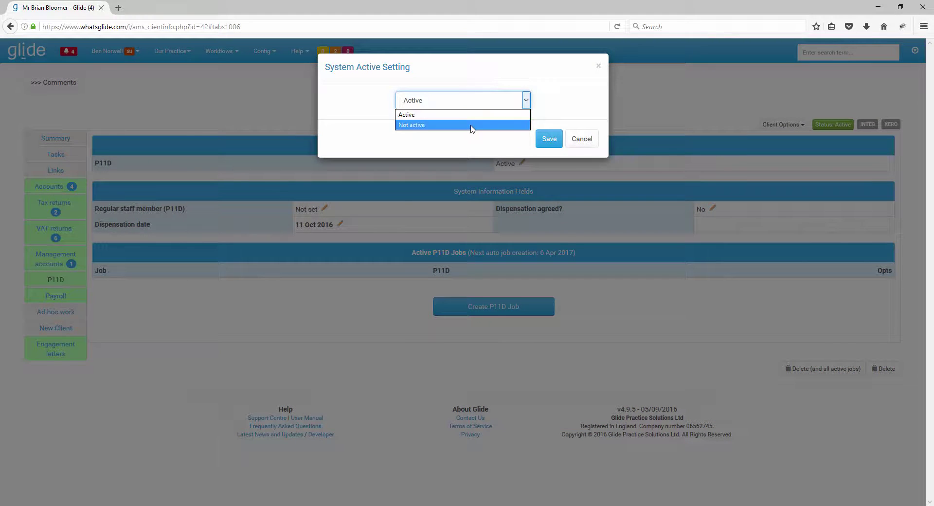
left_click(471, 125)
left_click(550, 147)
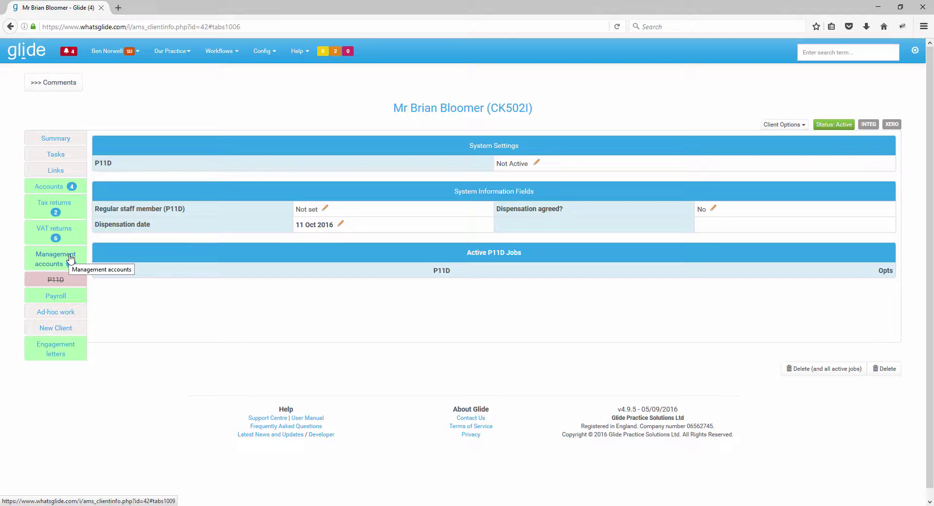
Open the Services Provided Report and review its service filter and entries-per-page options.
left_click(172, 53)
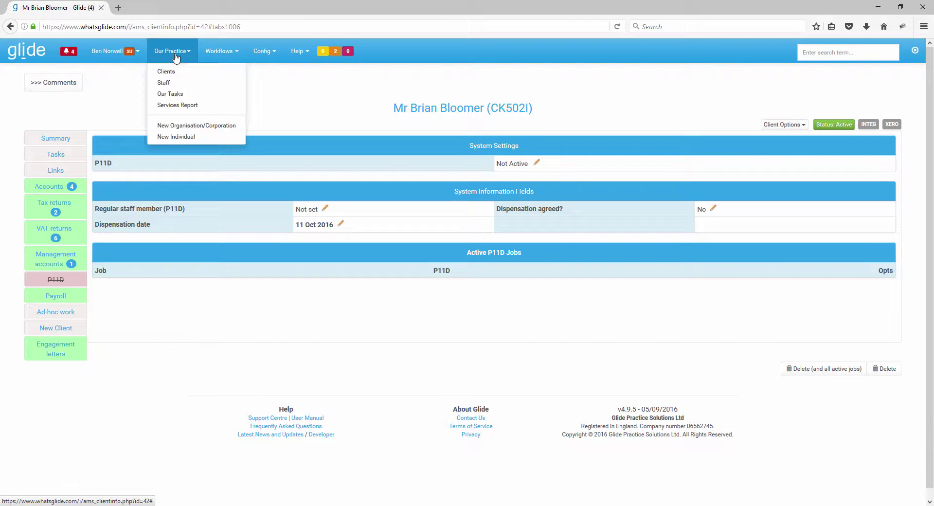
left_click(184, 104)
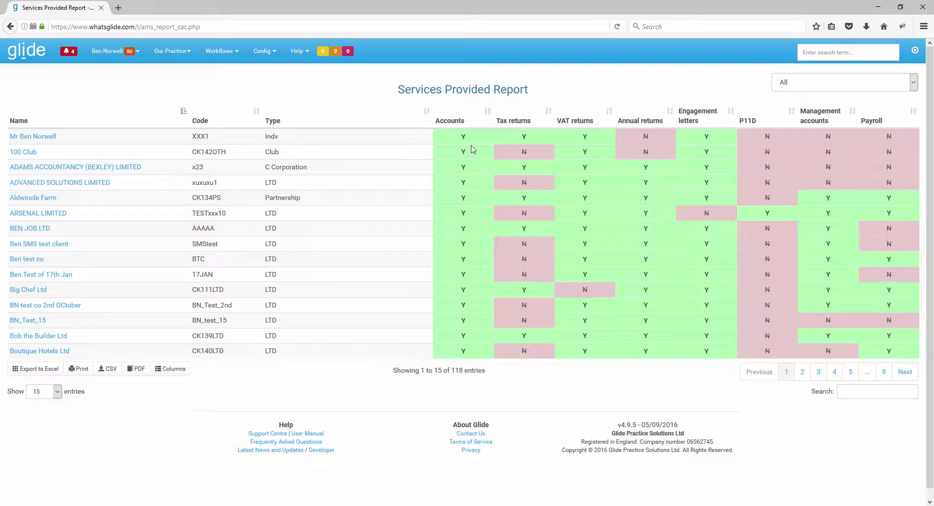
left_click(783, 83)
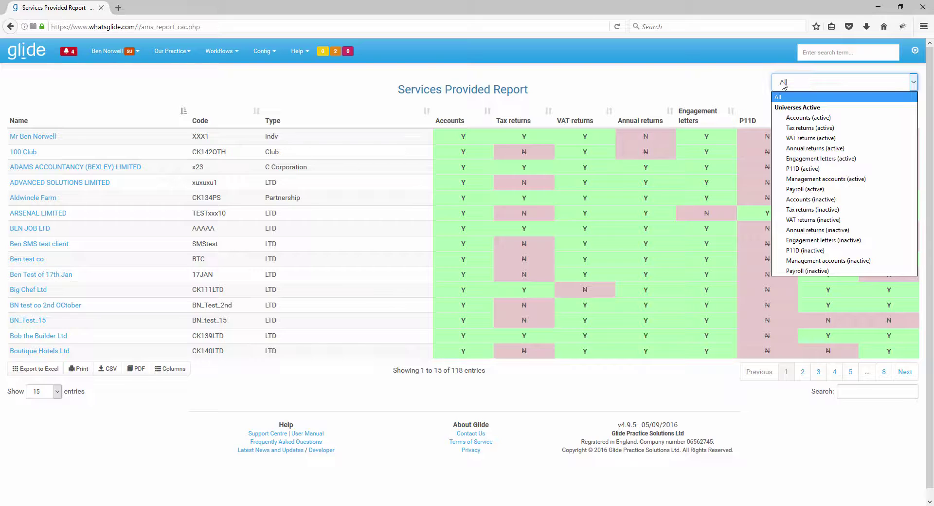
left_click(783, 83)
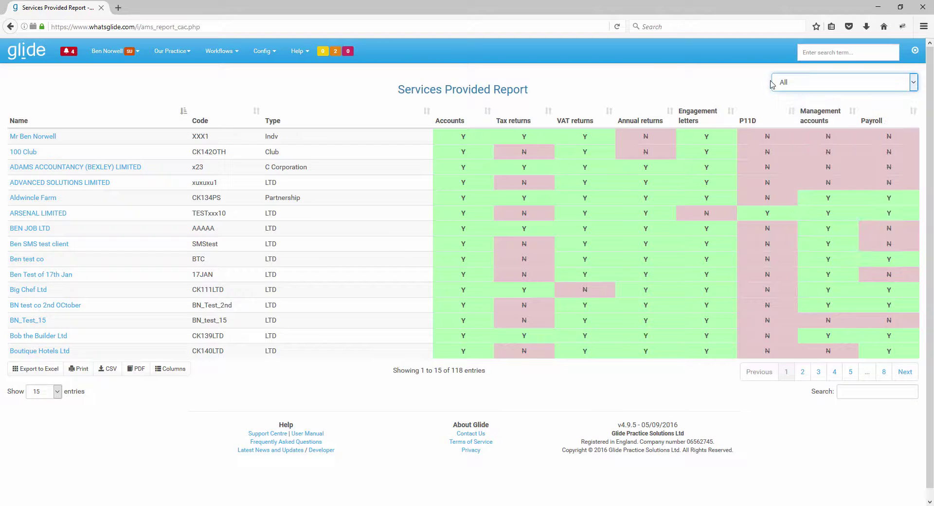
left_click(41, 392)
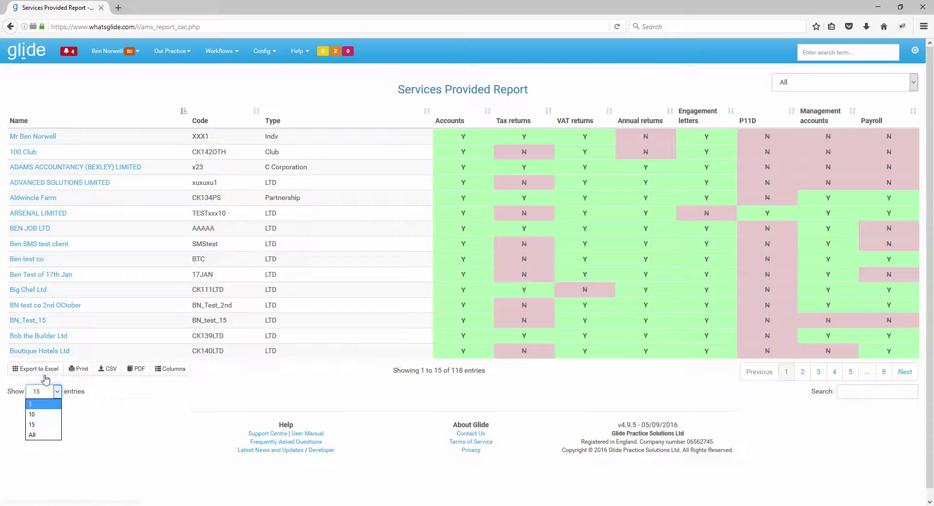
left_click(134, 438)
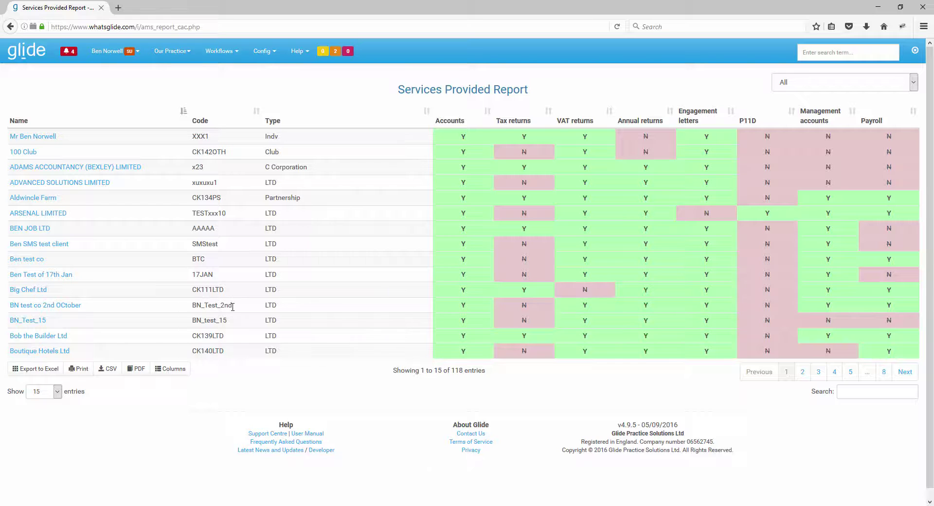
Switch the Accounts service off and back on for the first client in the report.
left_click(456, 136)
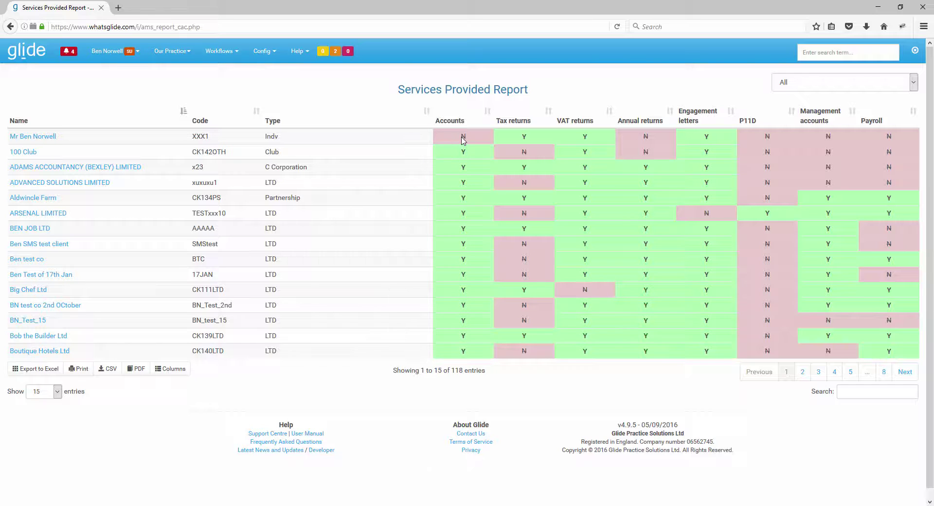
left_click(463, 137)
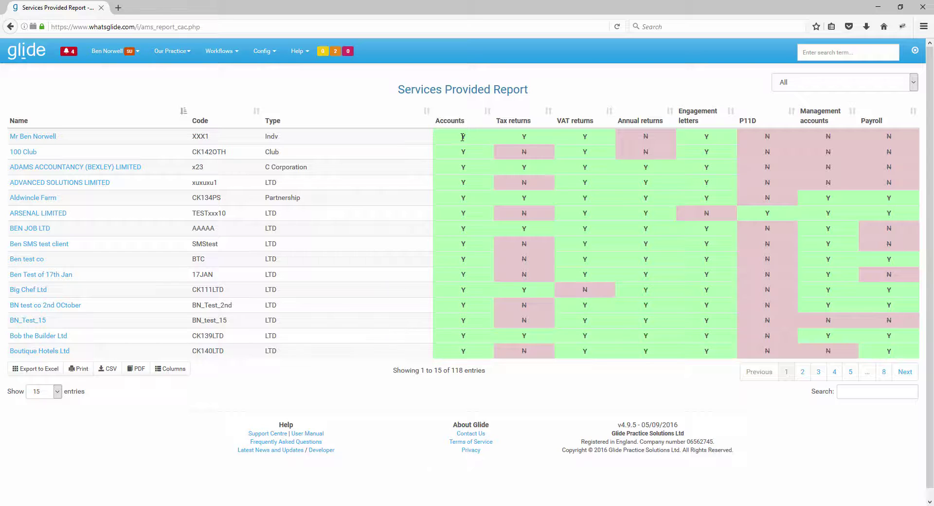